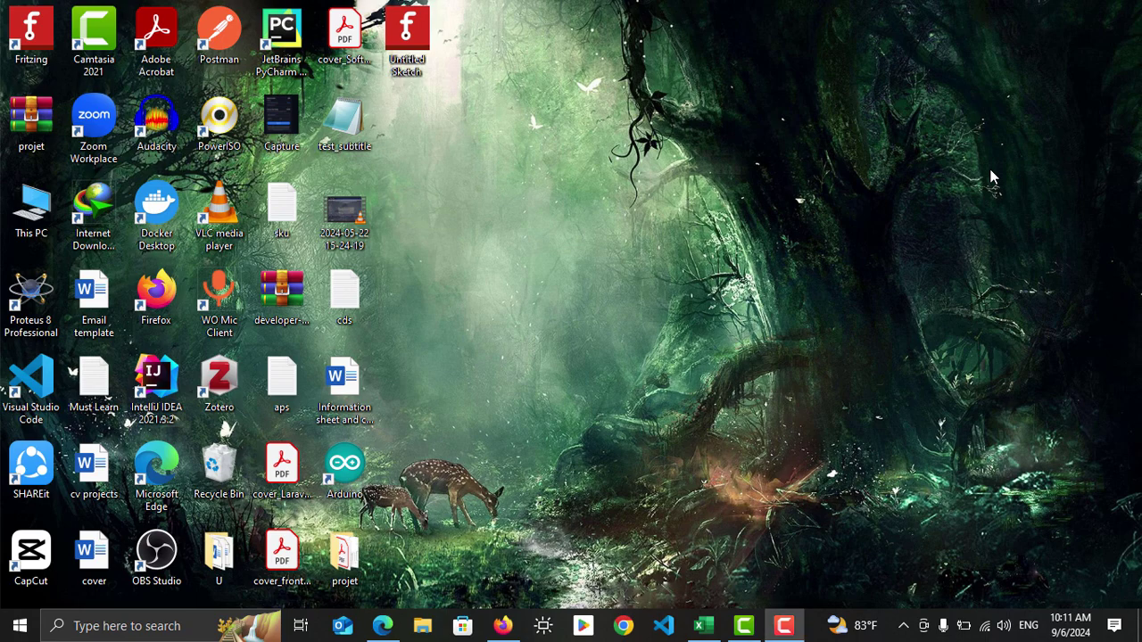
# Step: Select the 2024-05-22 video on the desktop and open it with VLC
pyautogui.click(548, 113)
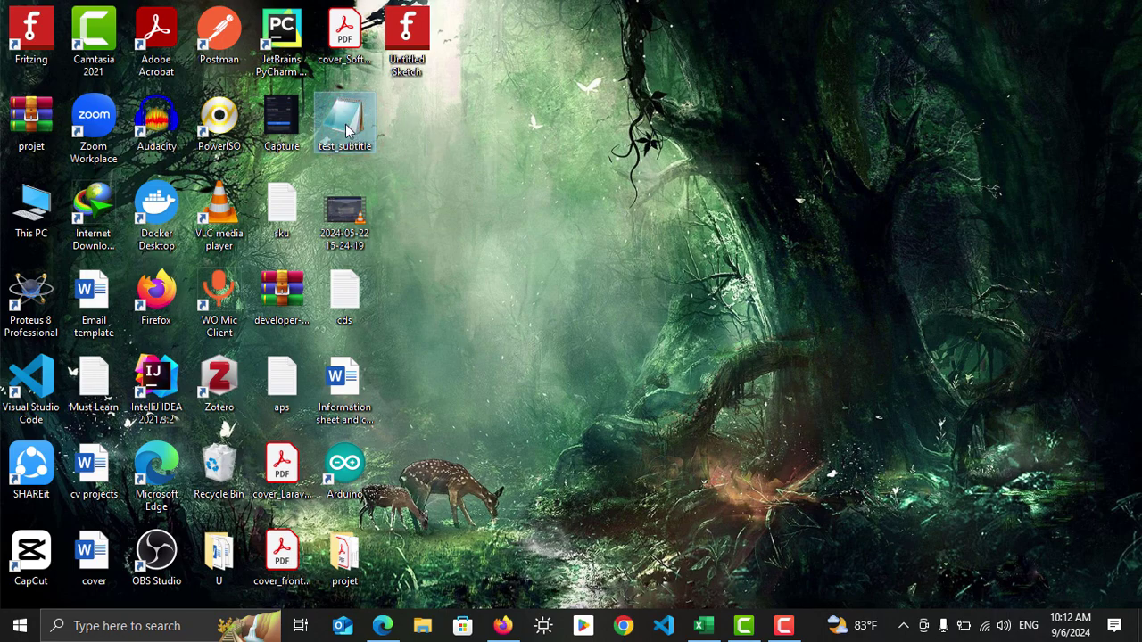
pyautogui.moveTo(348, 131)
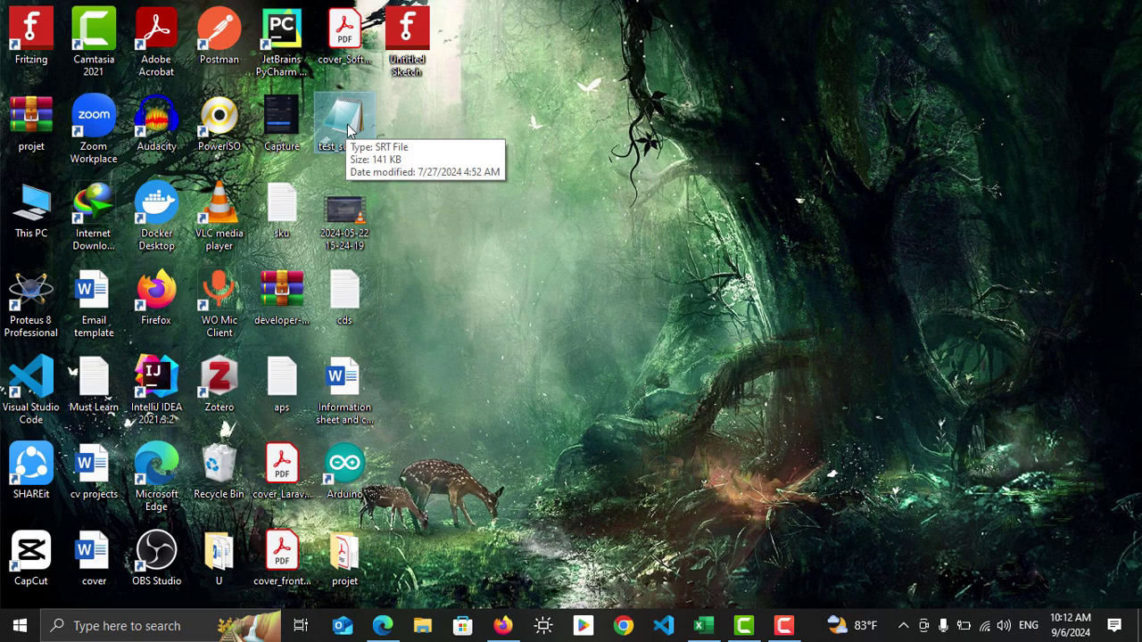
pyautogui.click(460, 99)
pyautogui.click(354, 214)
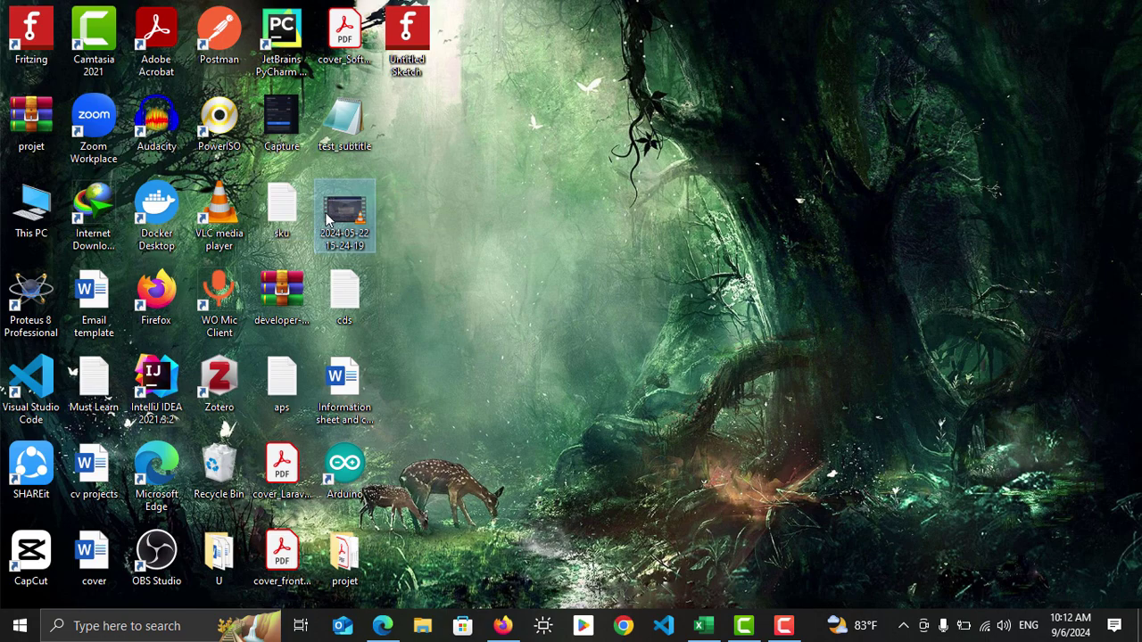
pyautogui.moveTo(327, 215)
pyautogui.rightClick(351, 216)
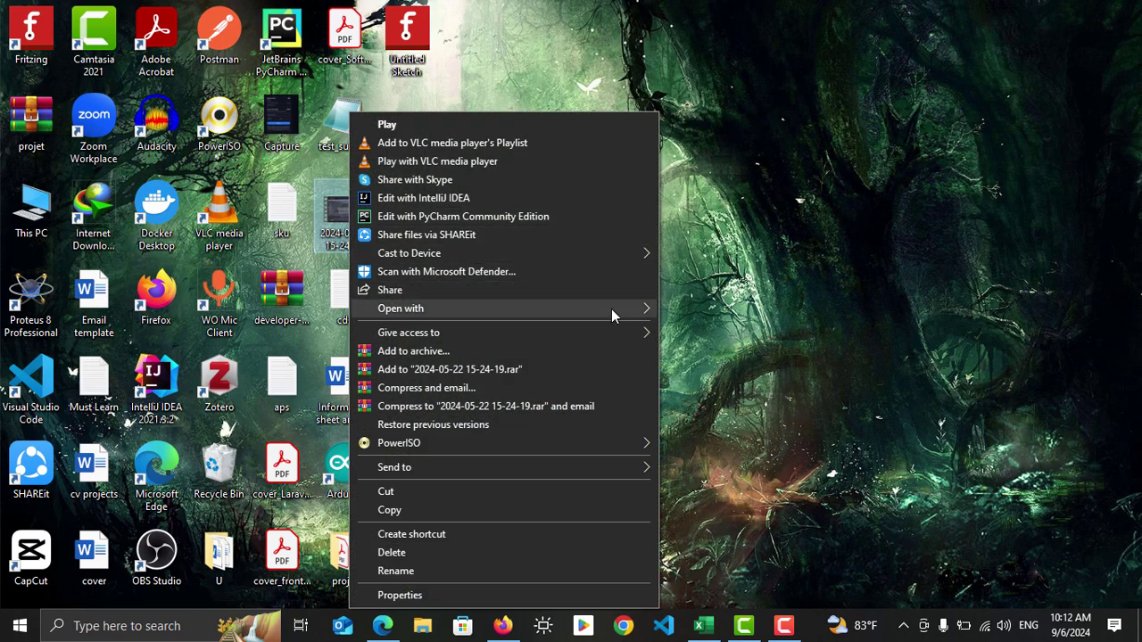
# Step: Add test_subtitle as the video's subtitle file
pyautogui.moveTo(643, 308)
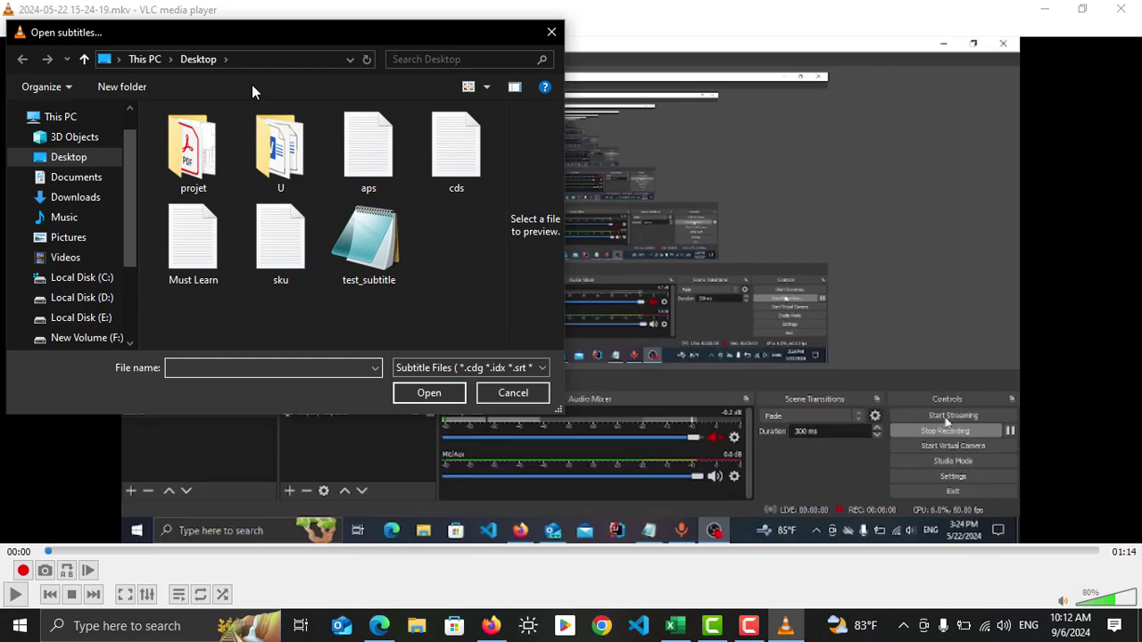
pyautogui.click(373, 254)
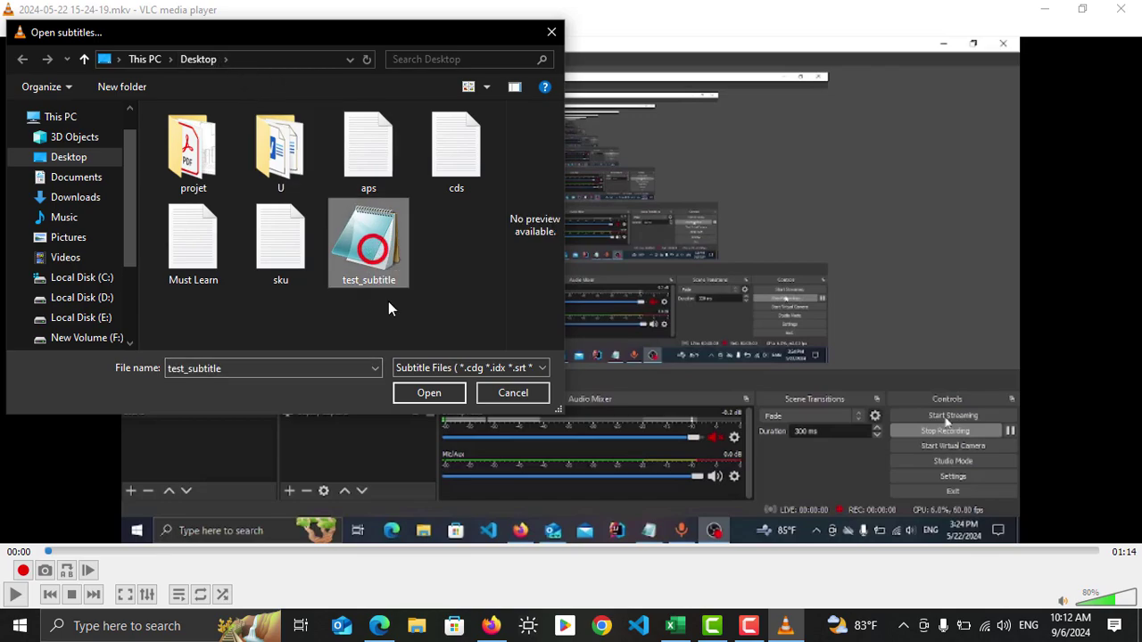
pyautogui.click(421, 390)
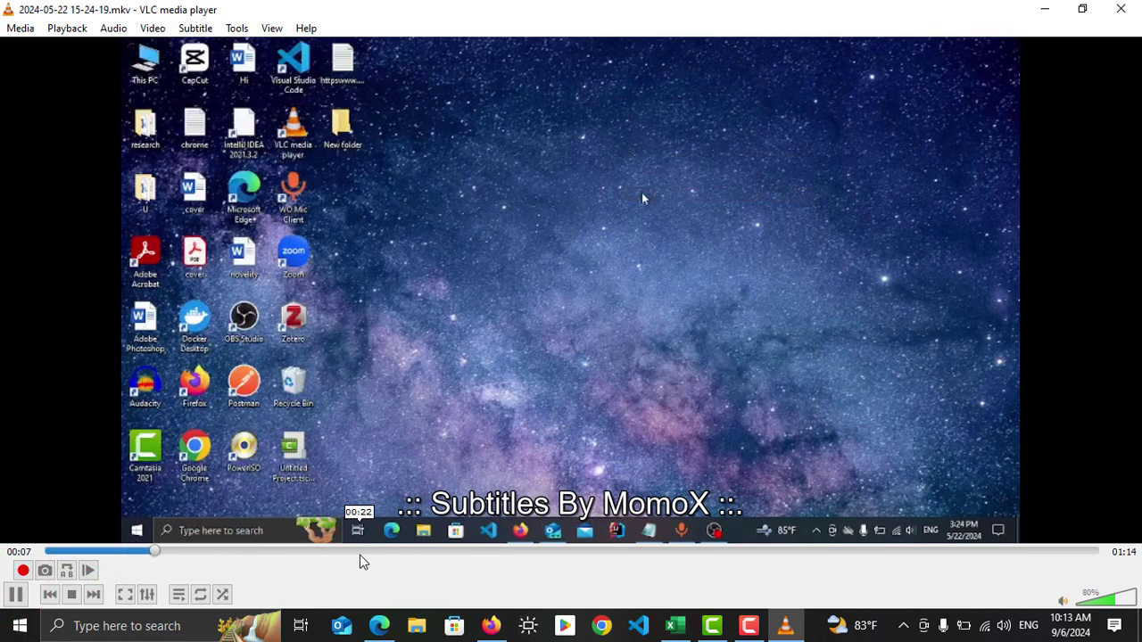
# Step: Seek the video to 00:24 and pause playback there
pyautogui.moveTo(360, 555)
pyautogui.mouseDown()
pyautogui.moveTo(681, 547)
pyautogui.moveTo(370, 551)
pyautogui.mouseUp()
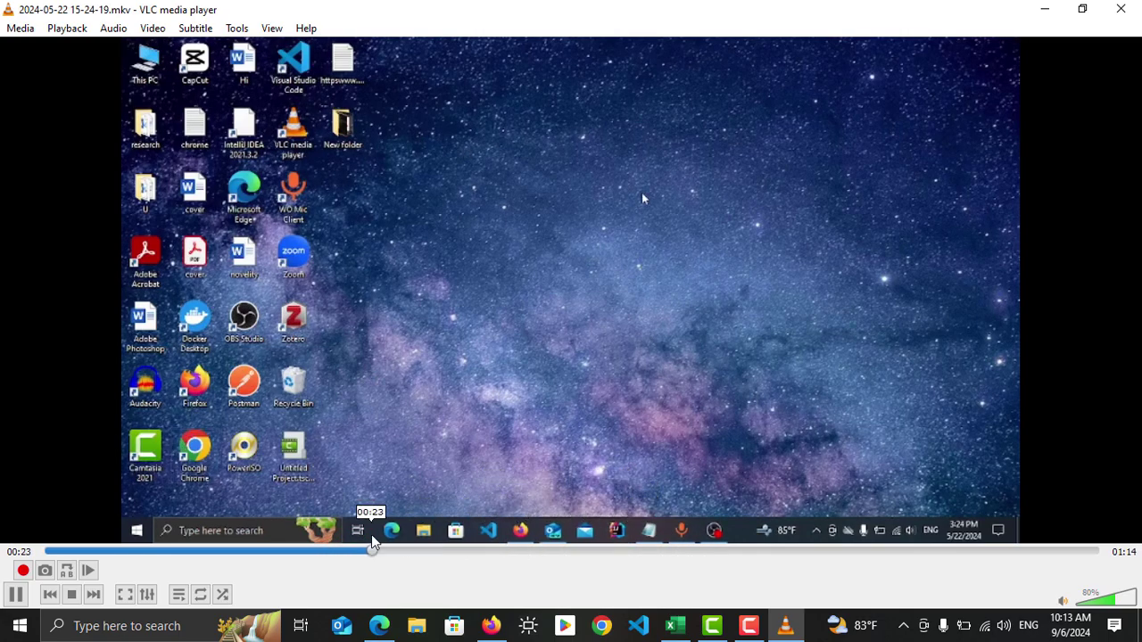
pyautogui.click(19, 595)
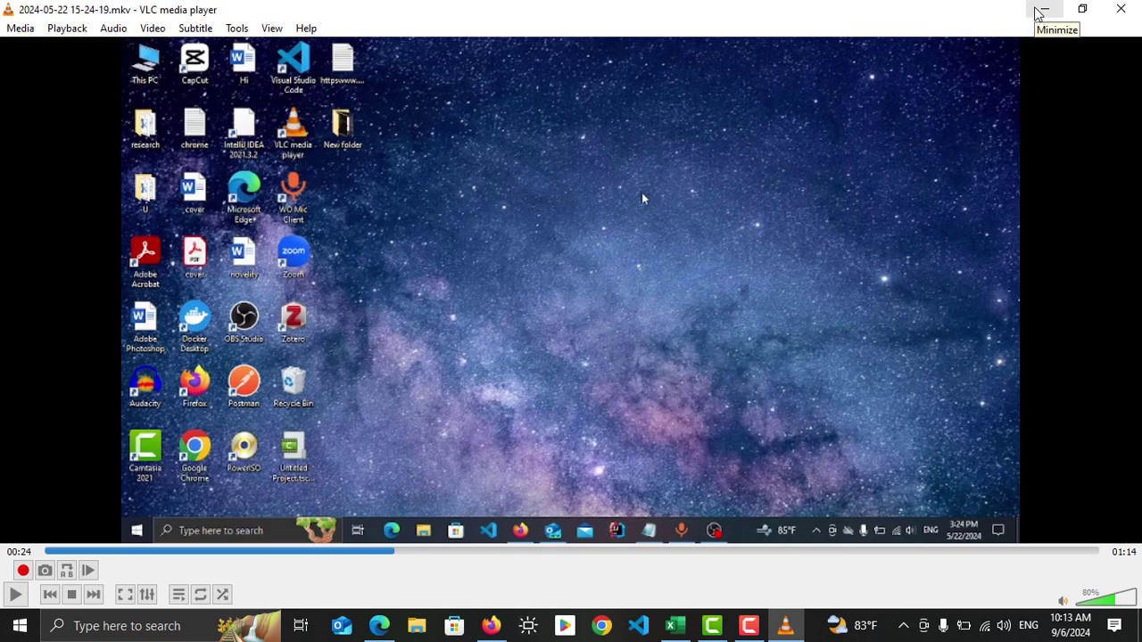
pyautogui.click(1039, 12)
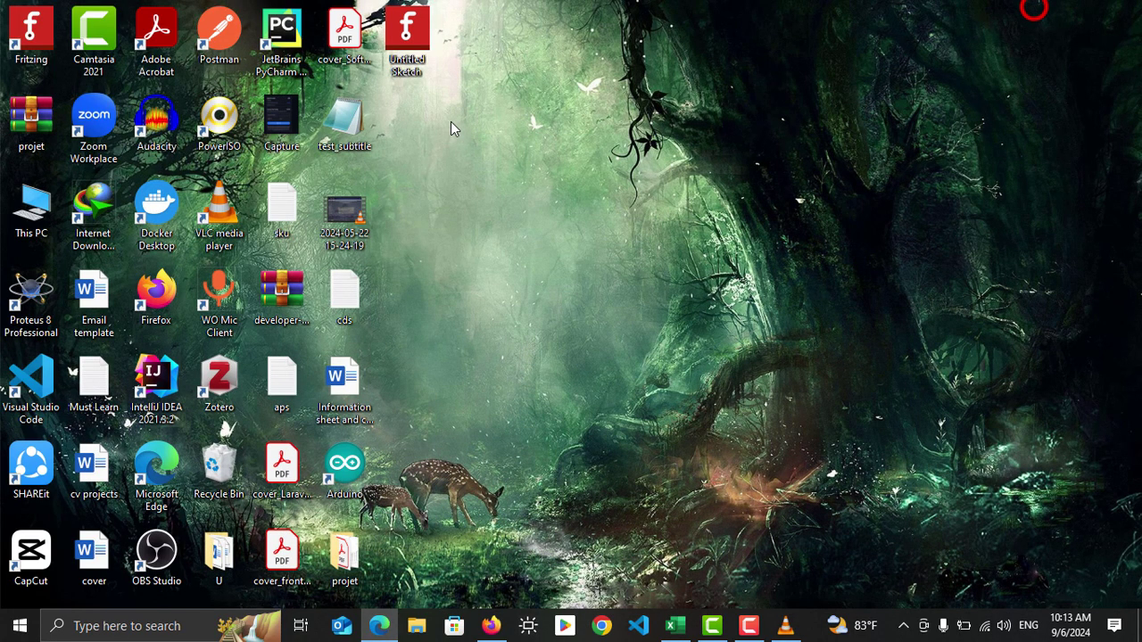
pyautogui.click(357, 129)
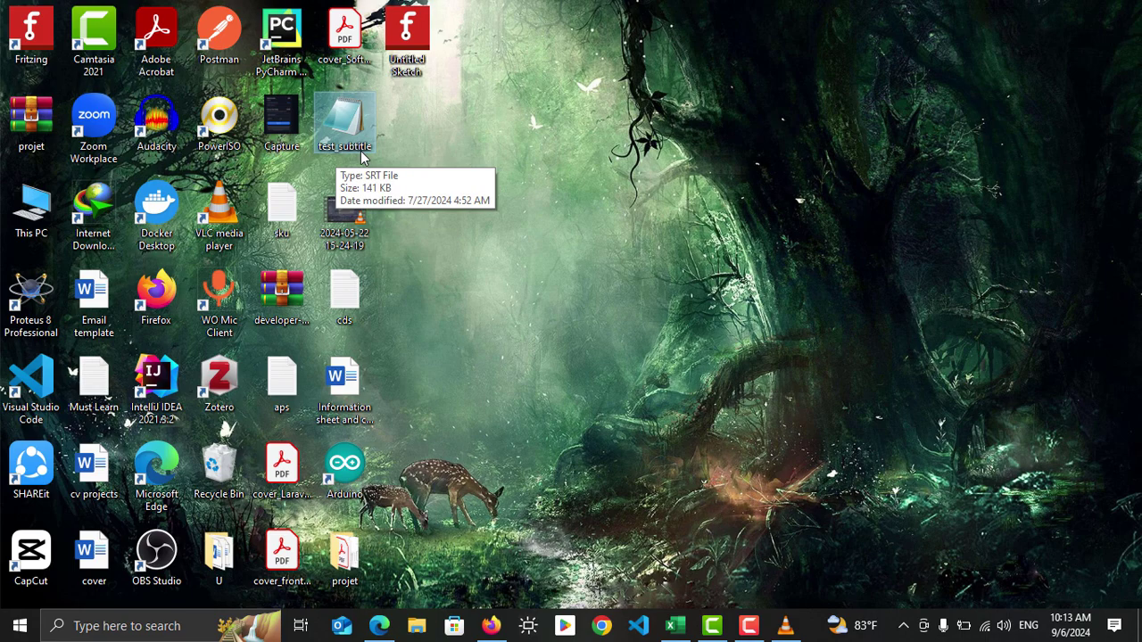
pyautogui.click(348, 228)
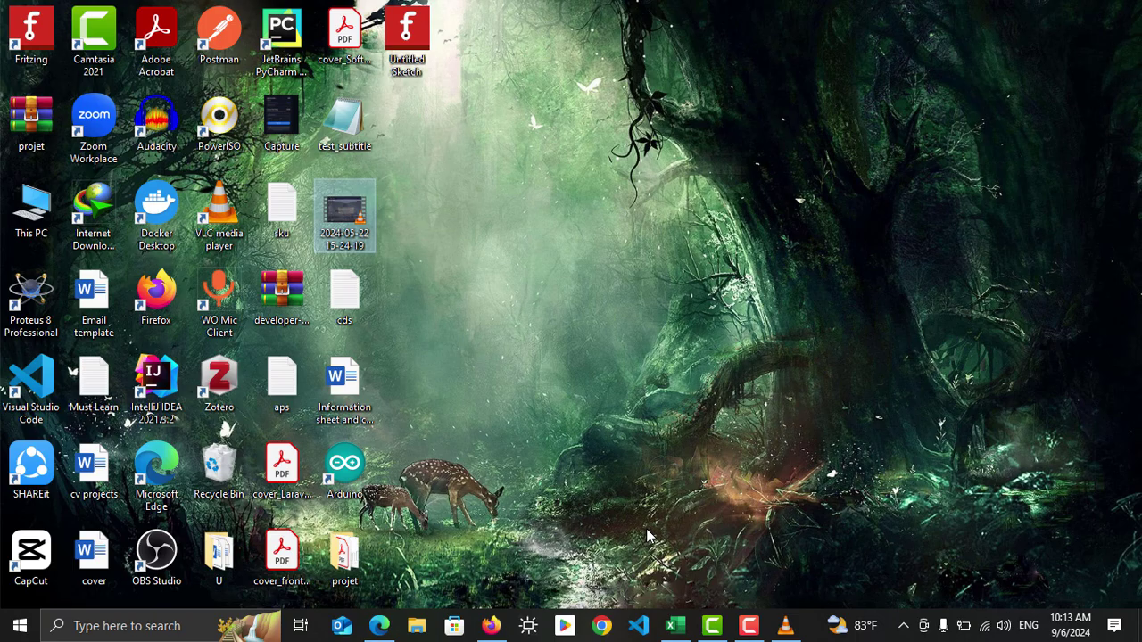
pyautogui.moveTo(793, 637)
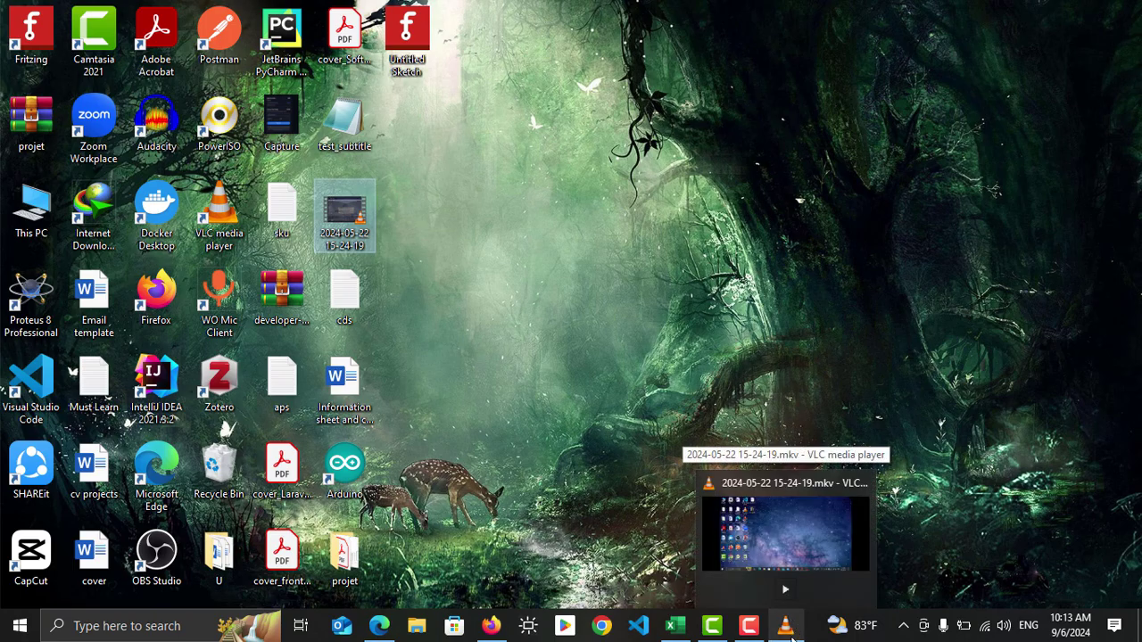
# Step: Restore the paused VLC window and bring up Tools > Track Synchronization
pyautogui.click(714, 482)
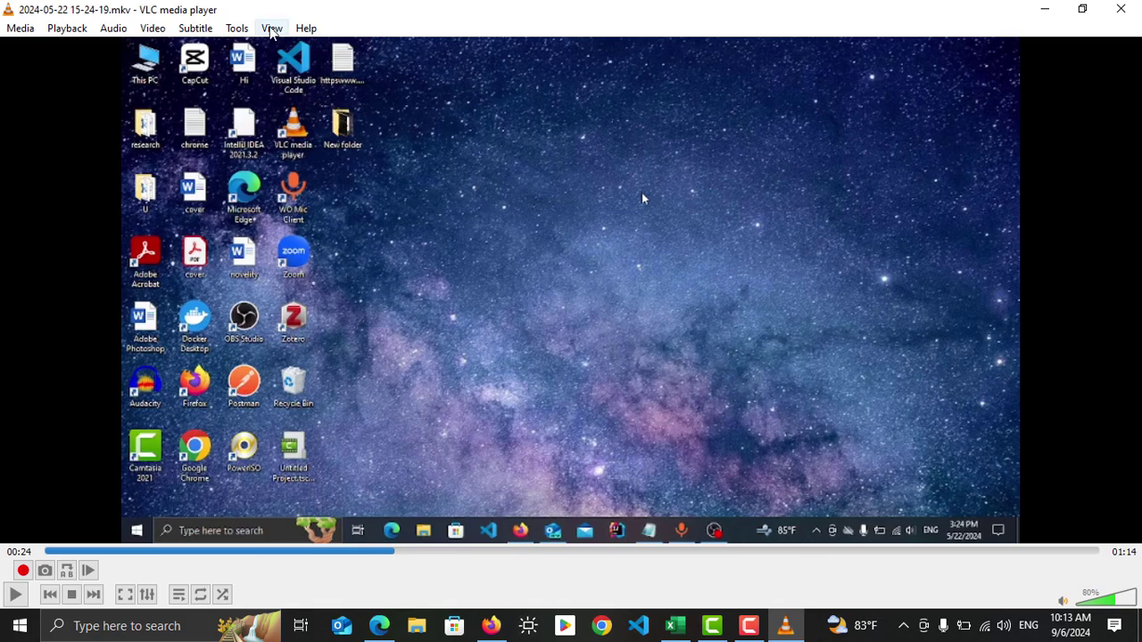
pyautogui.click(237, 28)
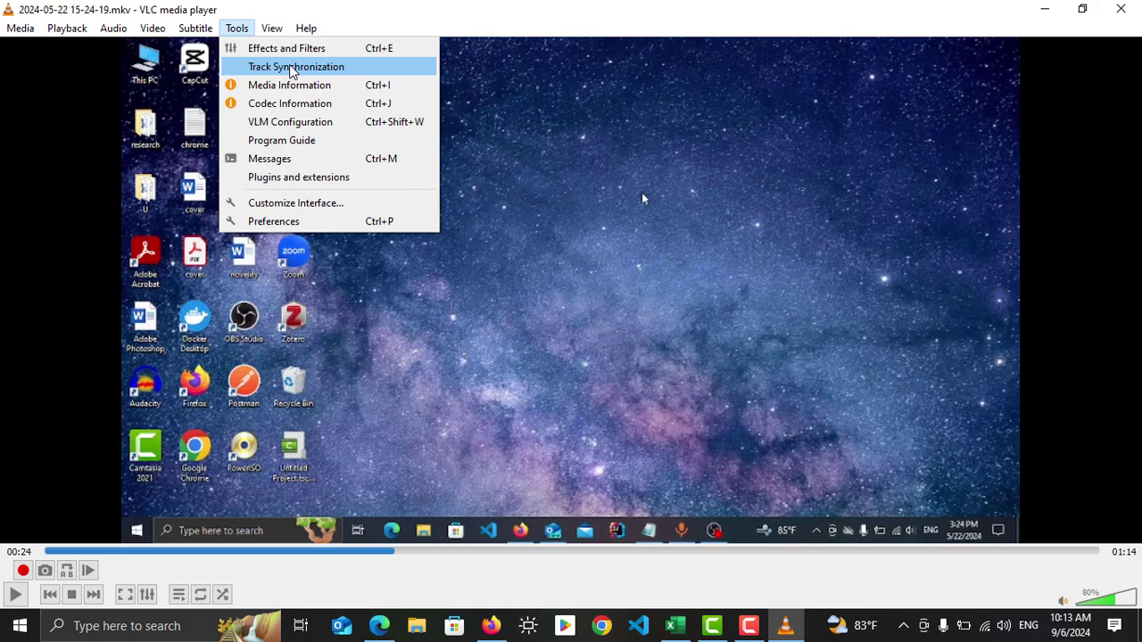
pyautogui.click(291, 72)
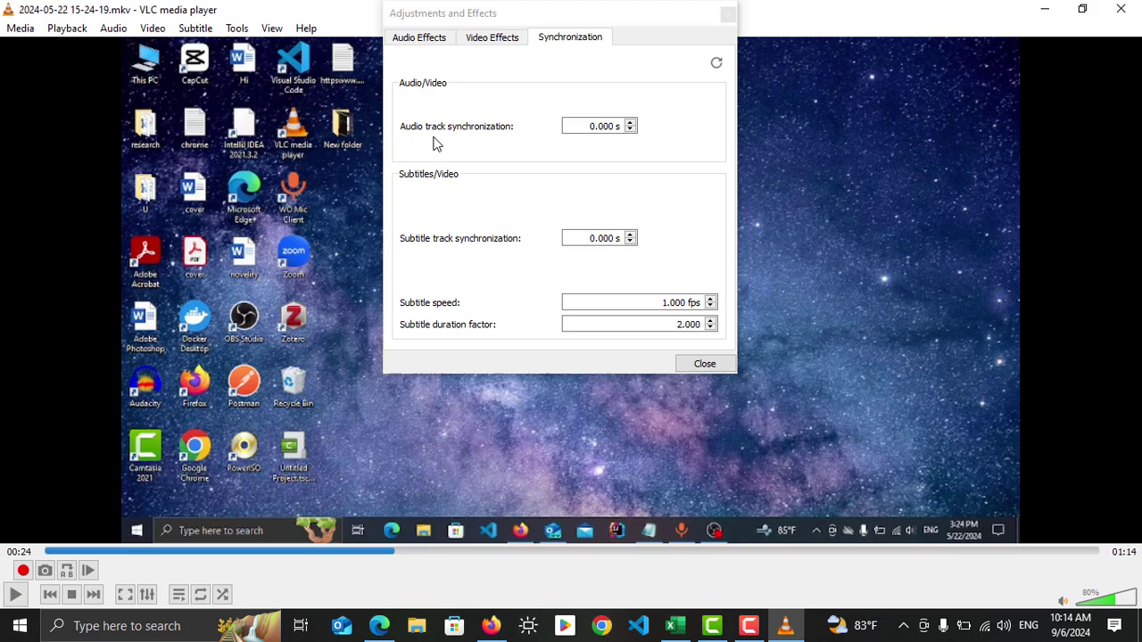
# Step: Set the audio track synchronization offset to -0.100 s
pyautogui.click(630, 123)
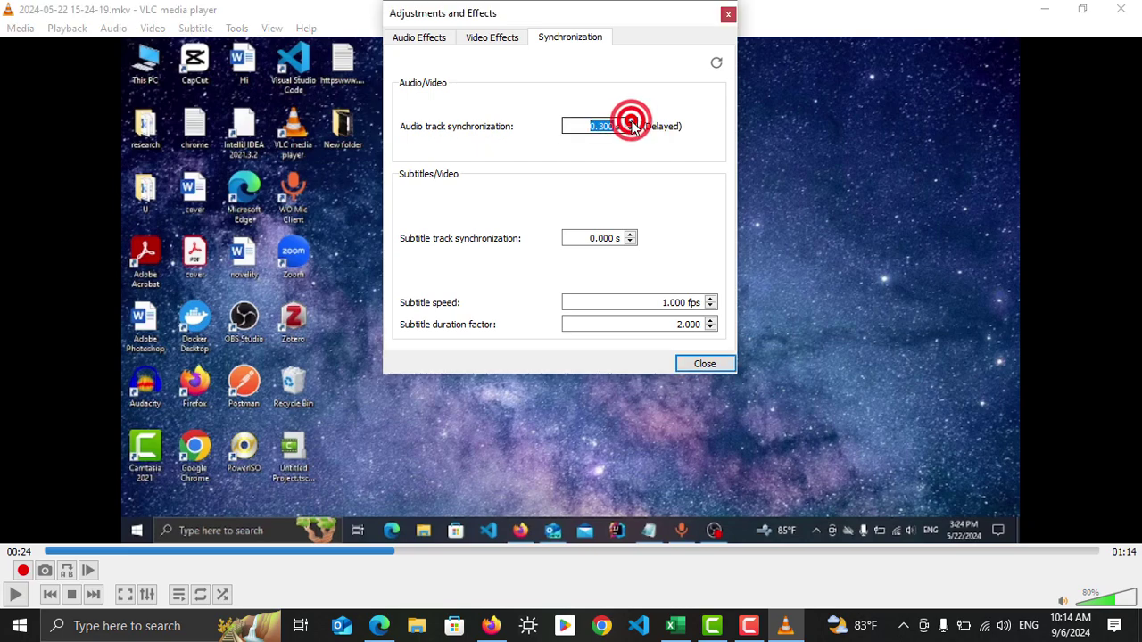
pyautogui.click(630, 130)
pyautogui.click(630, 131)
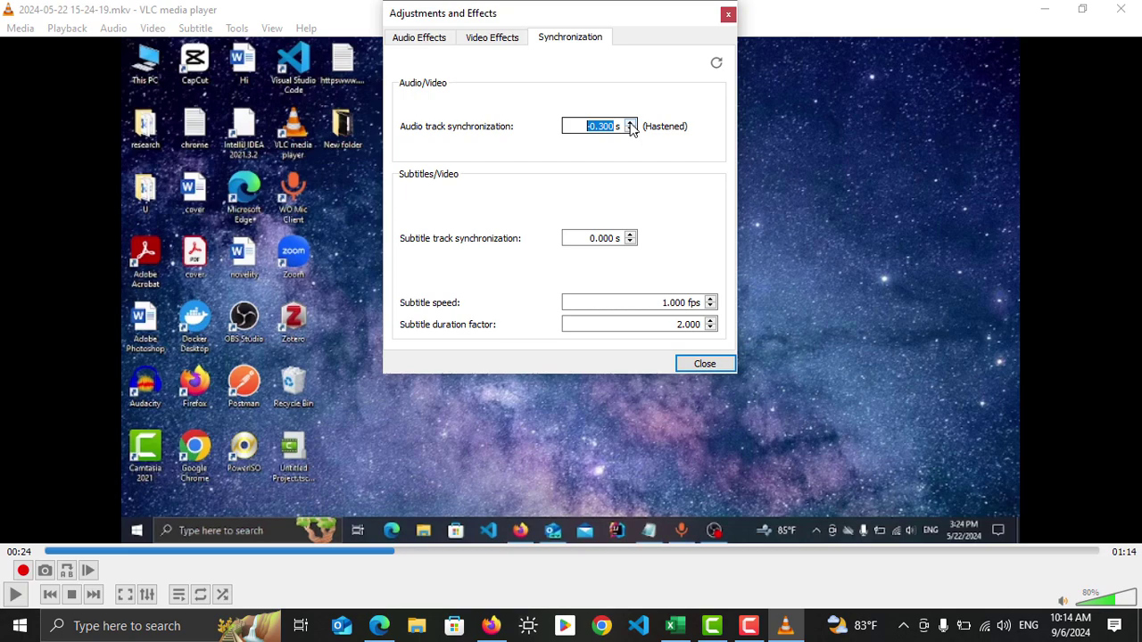
pyautogui.click(630, 124)
pyautogui.click(630, 124)
# Step: Close the Adjustments and Effects dialog, leaving the paused video
pyautogui.click(728, 16)
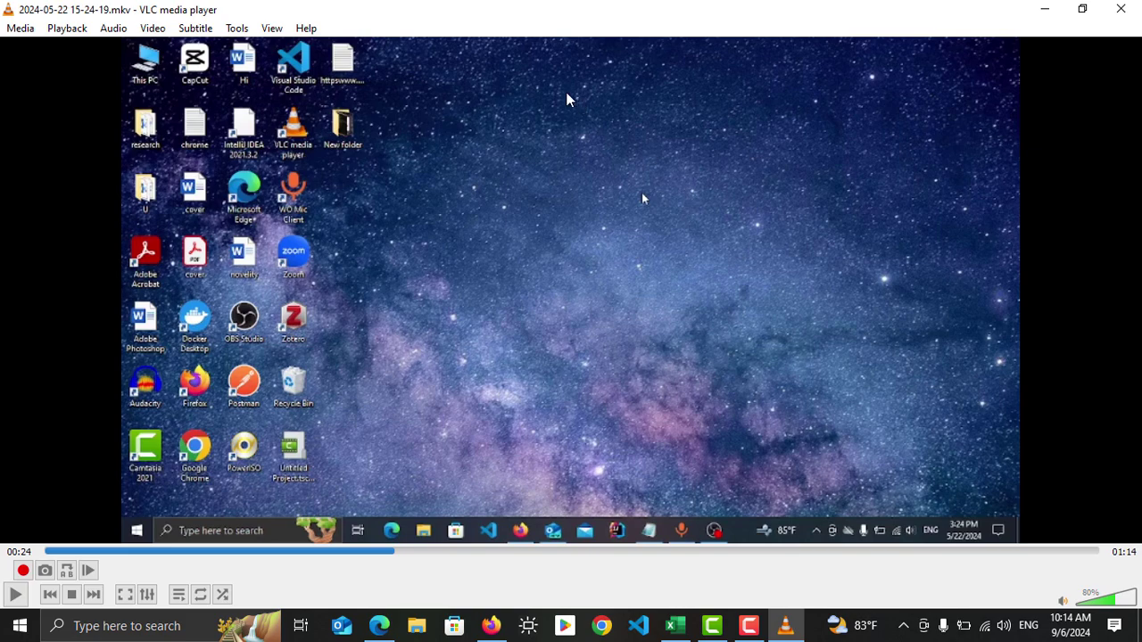
# Step: Launch VLSub from the View menu with English as the subtitle language
pyautogui.click(271, 28)
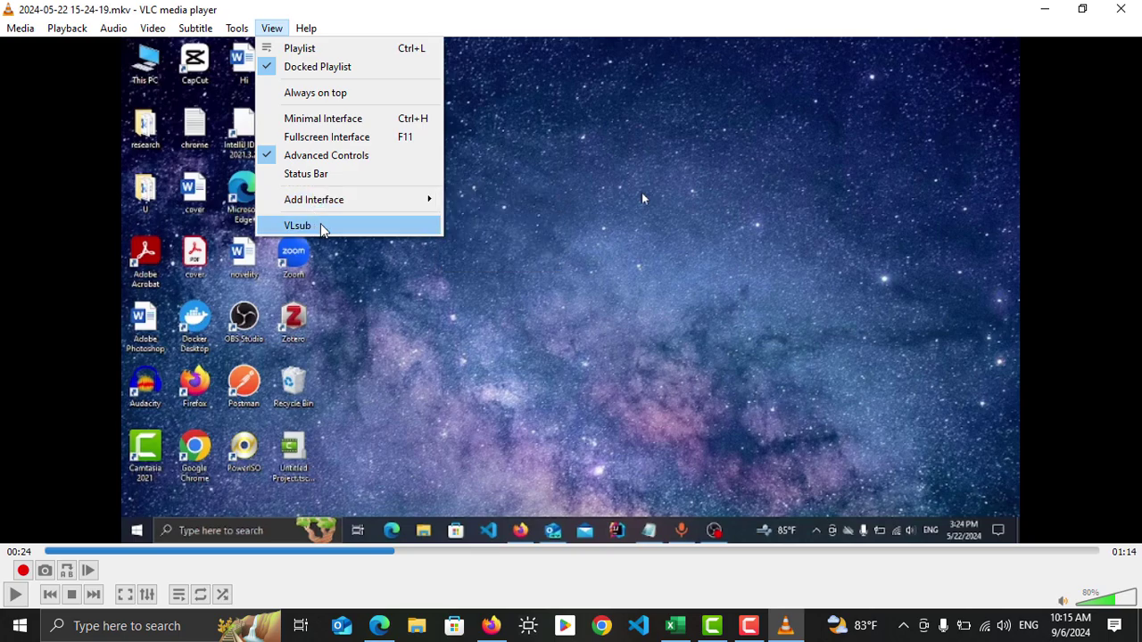
pyautogui.click(322, 225)
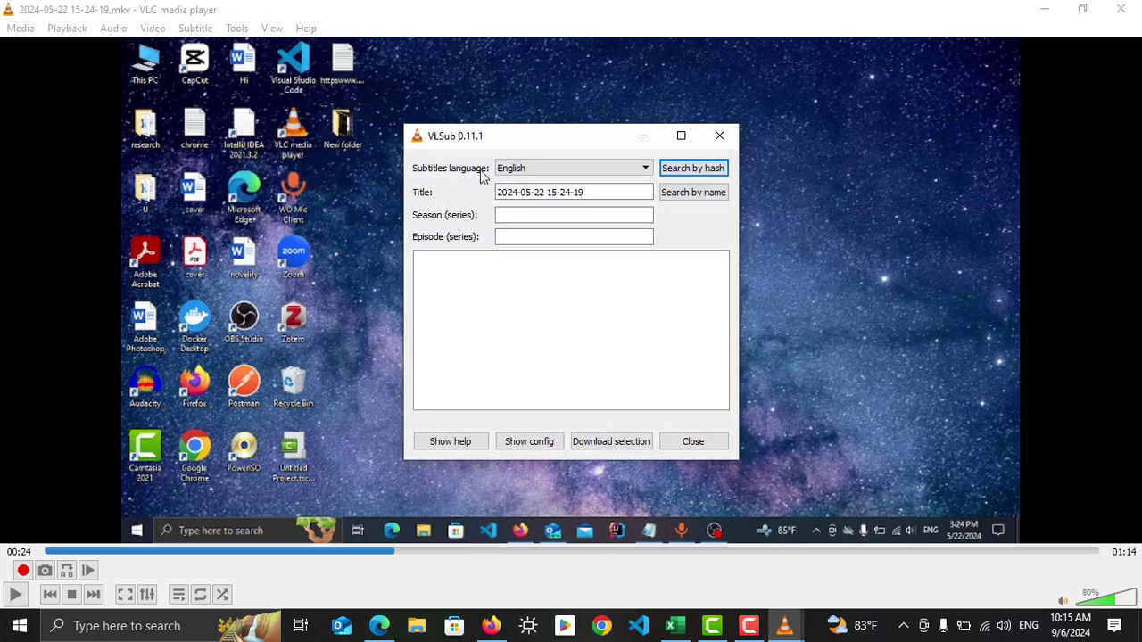
pyautogui.click(528, 168)
pyautogui.click(526, 168)
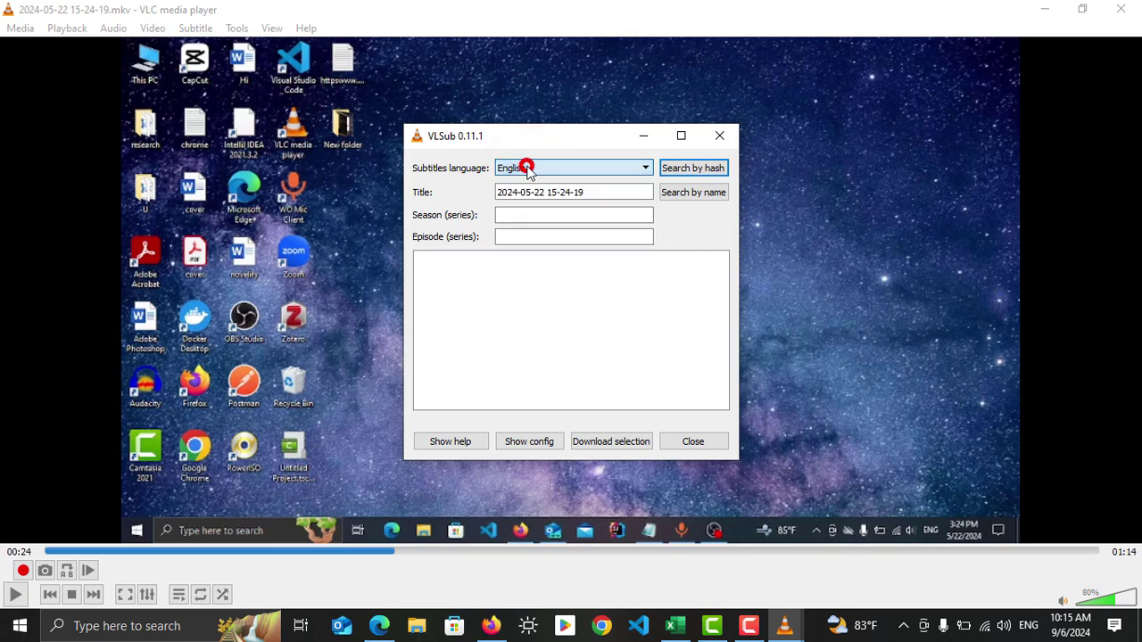
# Step: Replace the VLSub search title with 'barbie'
pyautogui.click(540, 192)
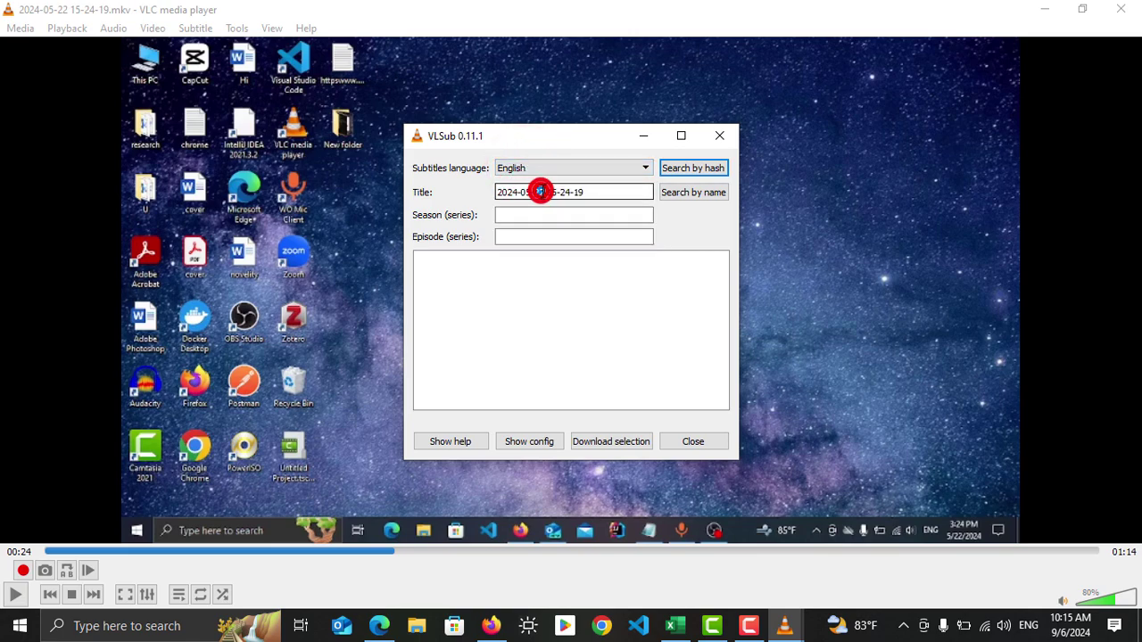
pyautogui.tripleClick(539, 192)
pyautogui.write('barbie')
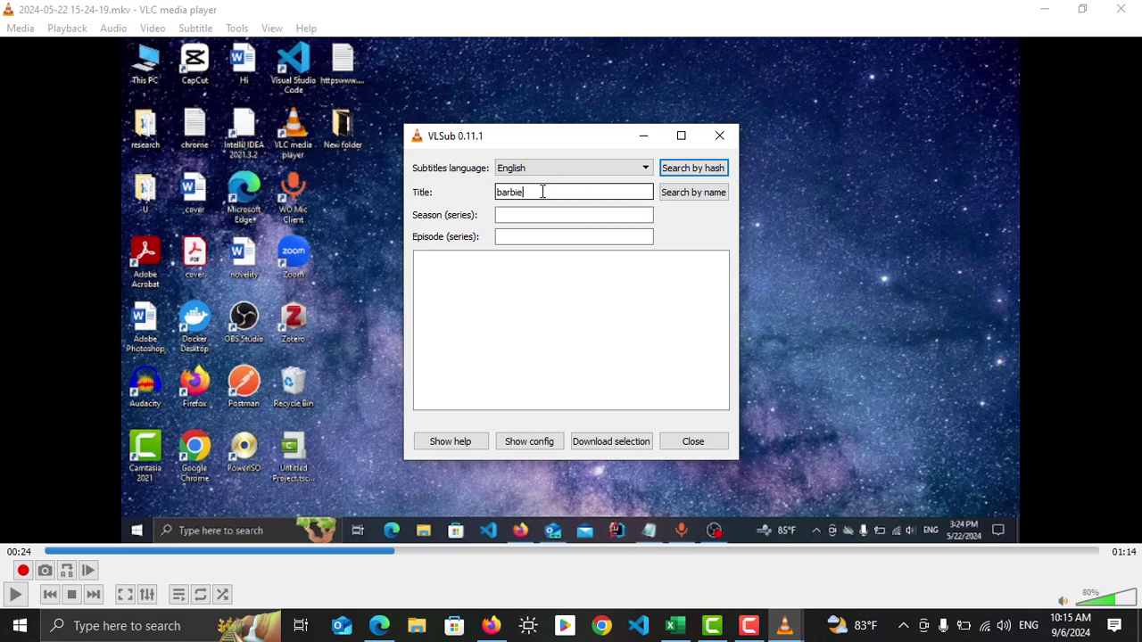
pyautogui.click(707, 173)
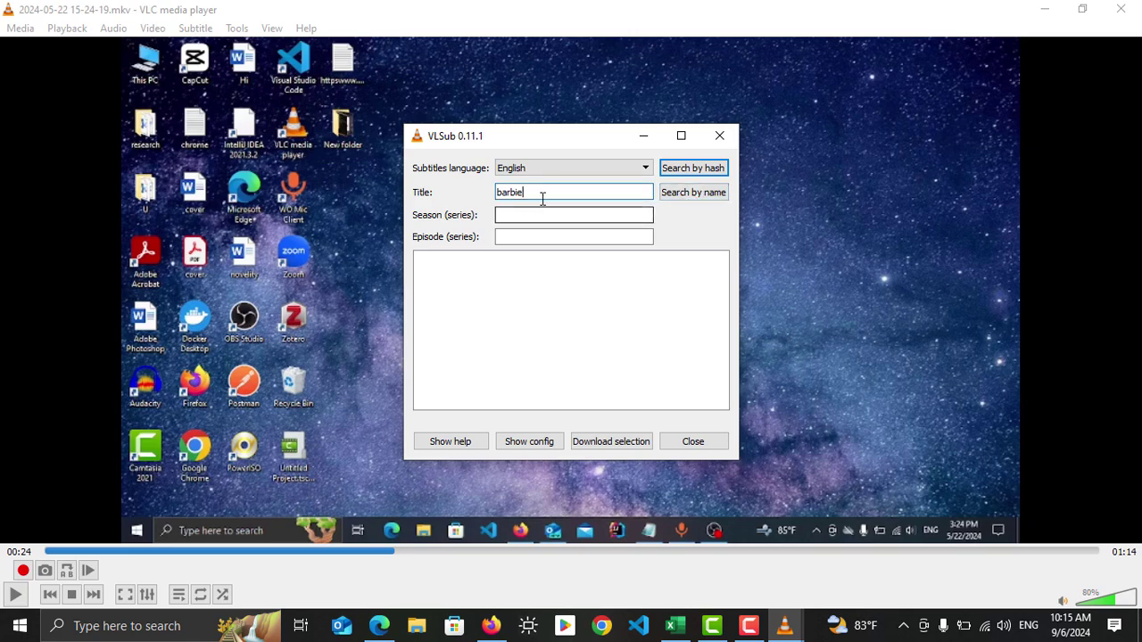
# Step: Search subtitles by name for 'barbie' and browse the results list
pyautogui.click(678, 192)
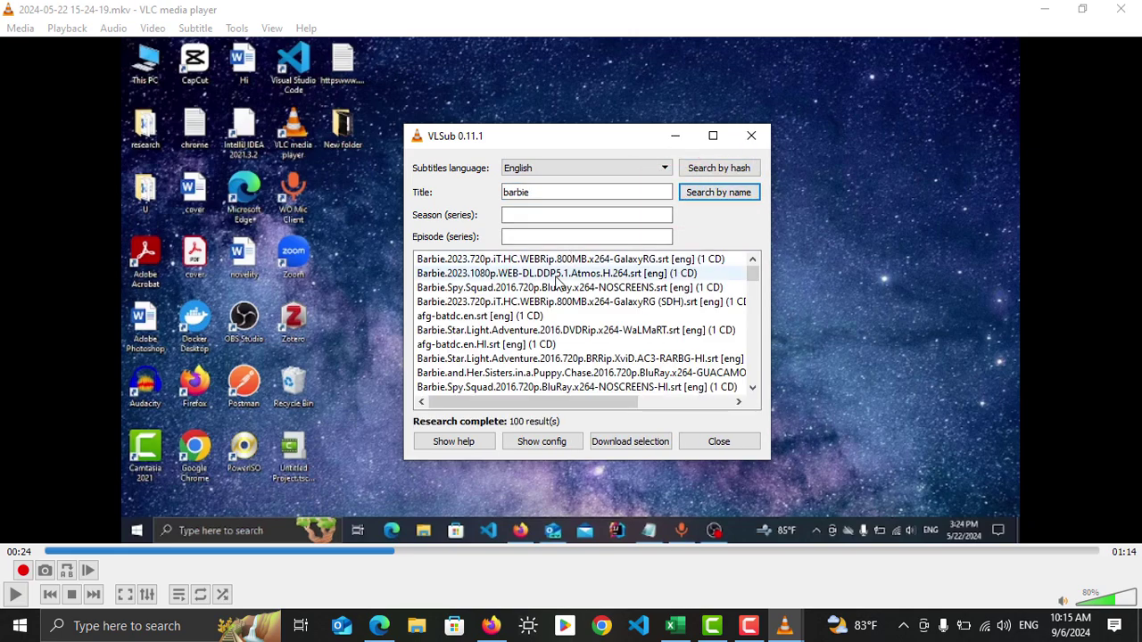
pyautogui.scroll(-10, 557, 282)
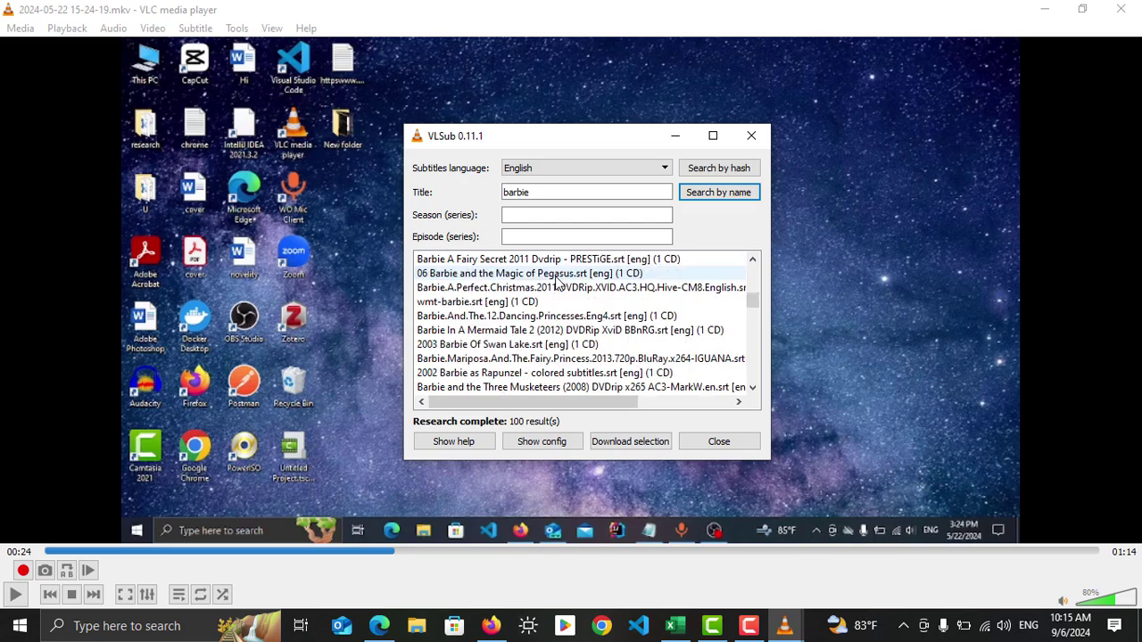
pyautogui.scroll(-5, 557, 282)
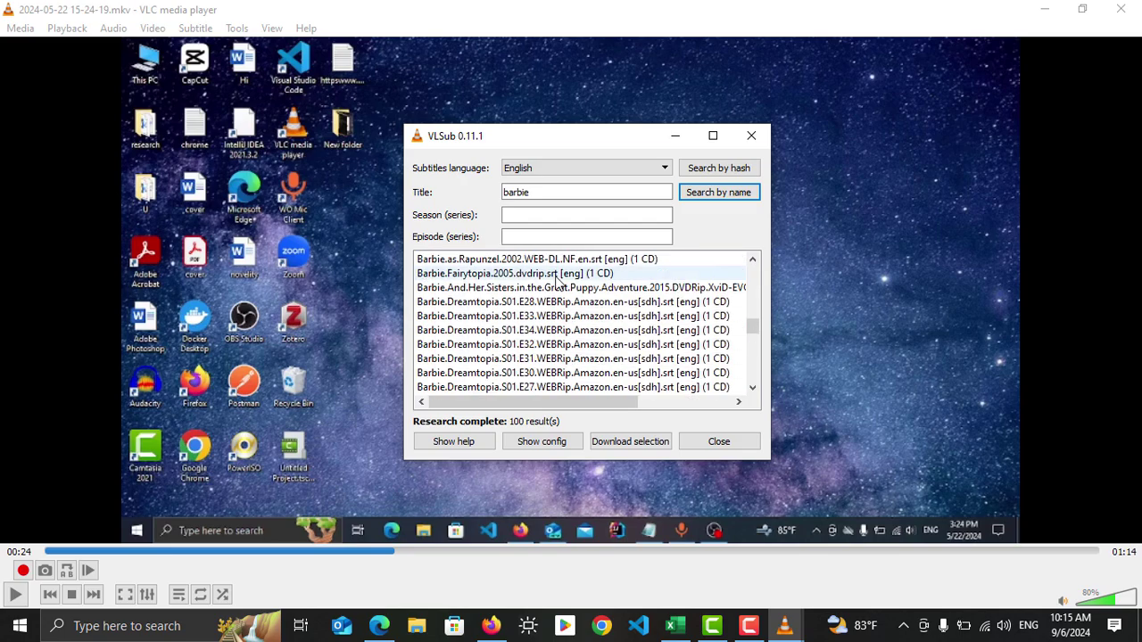
pyautogui.scroll(-3, 558, 282)
pyautogui.scroll(12, 557, 282)
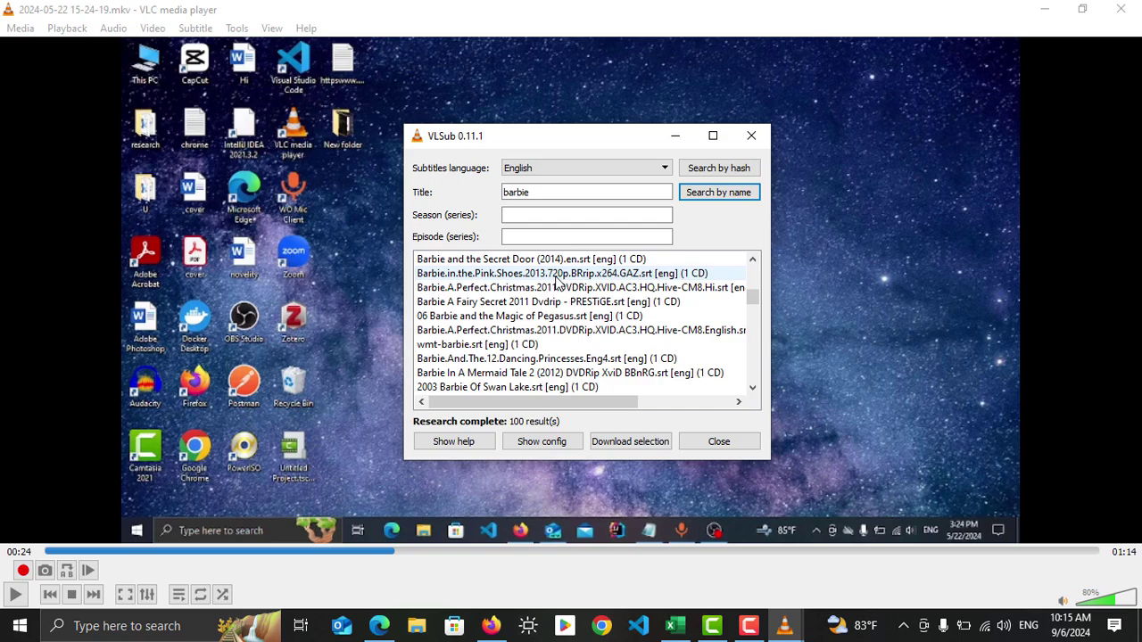
pyautogui.scroll(2, 557, 282)
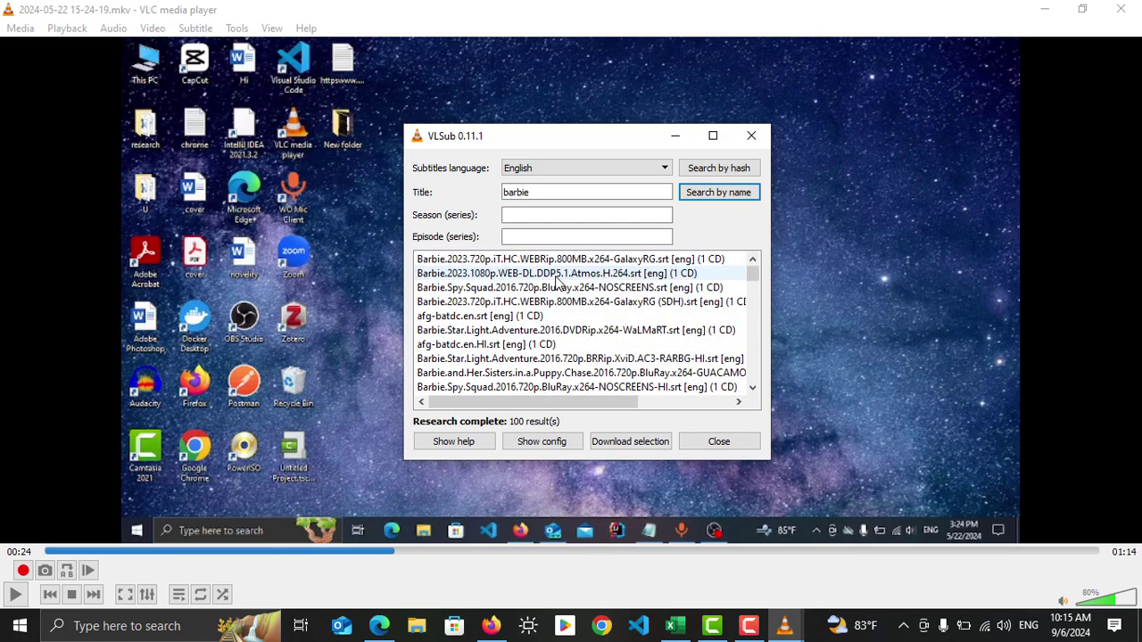
# Step: Download the Barbie.2023.720p English subtitle onto the video and close VLSub
pyautogui.click(679, 260)
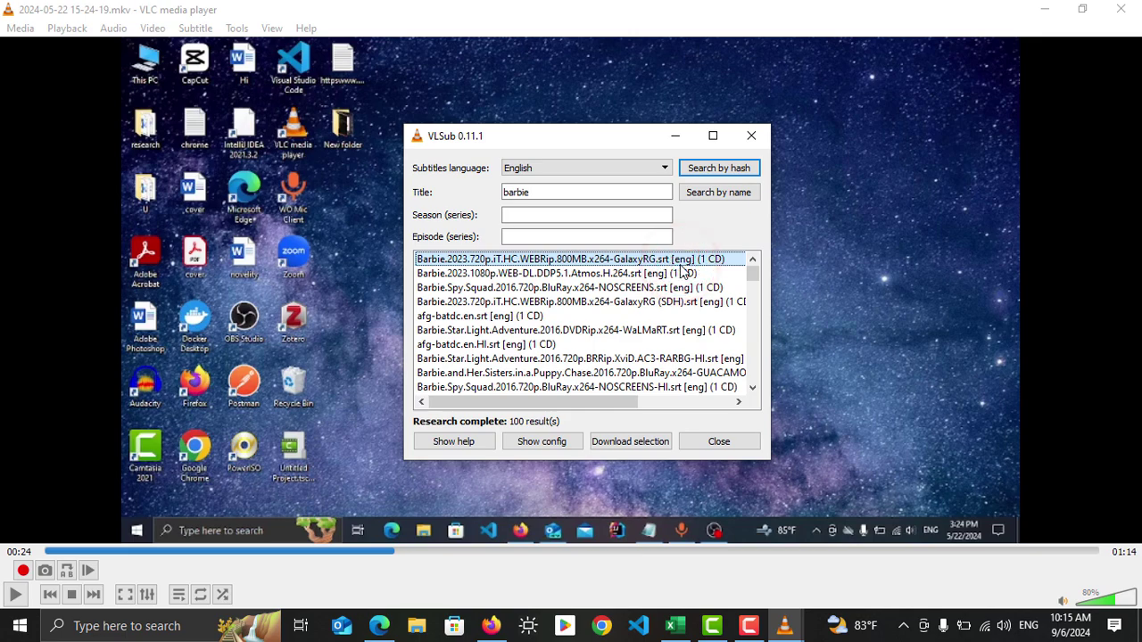
pyautogui.click(634, 446)
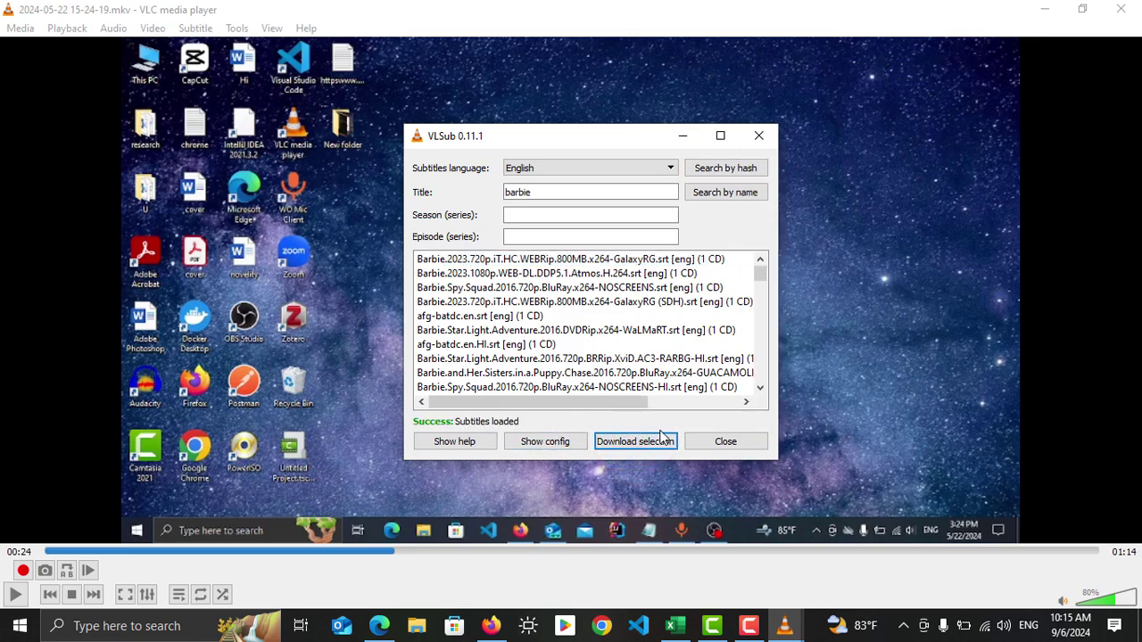
pyautogui.click(719, 437)
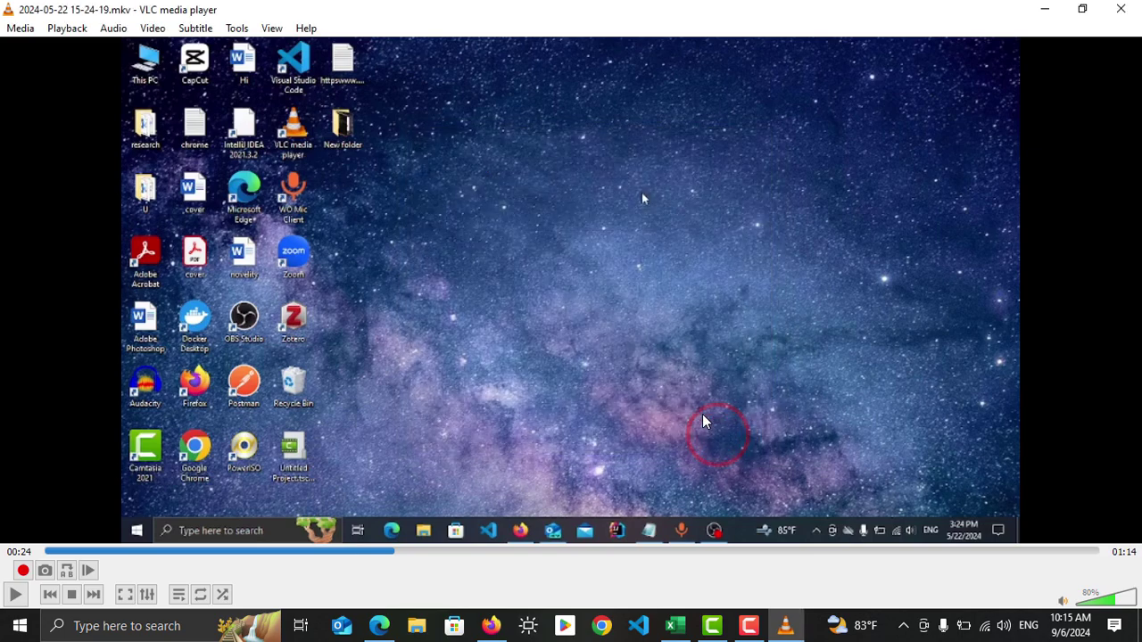